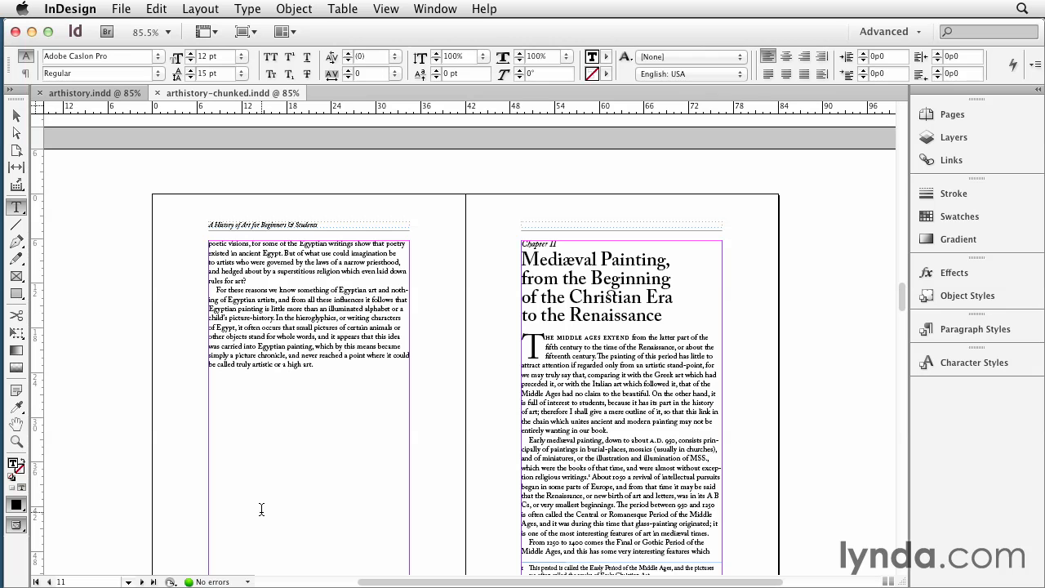
Show the Scripts panel and expand its Application and myscripts folders
{"action": "key", "text": "super+Tab"}
{"action": "left_click", "coordinate": [431, 9]}
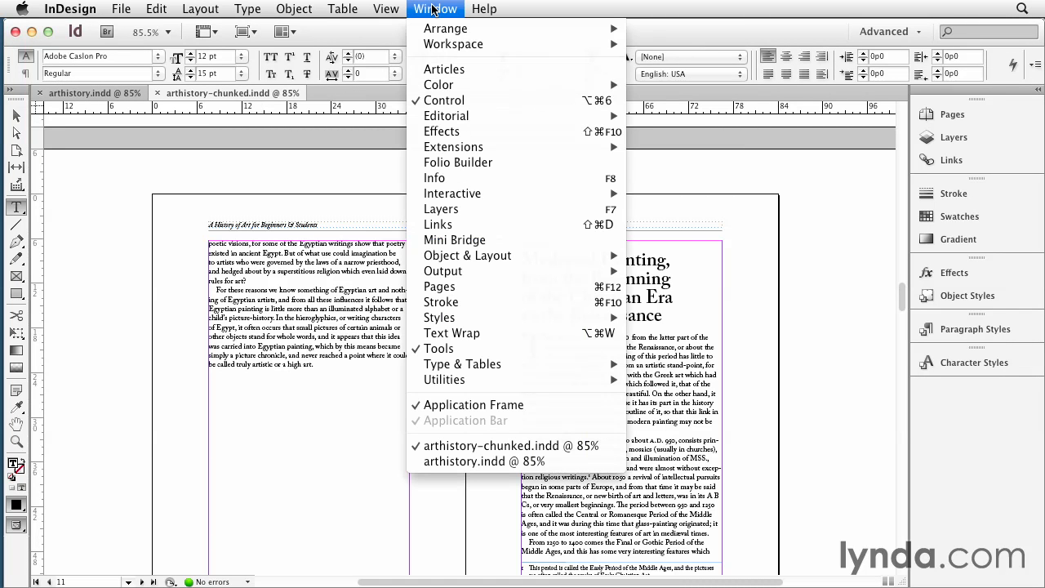
{"action": "mouse_move", "coordinate": [552, 380]}
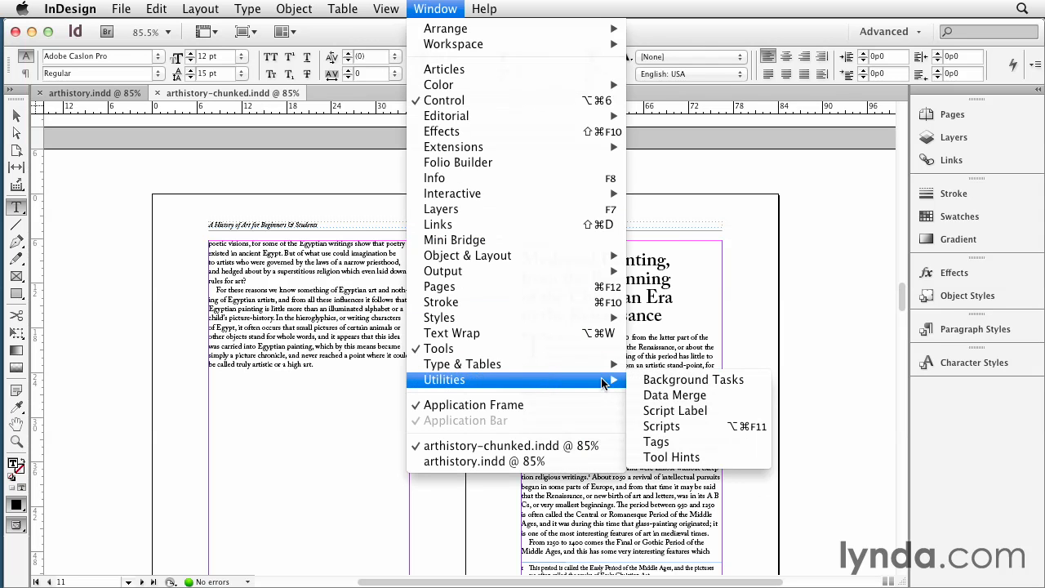
{"action": "left_click", "coordinate": [681, 425]}
{"action": "left_click", "coordinate": [750, 198]}
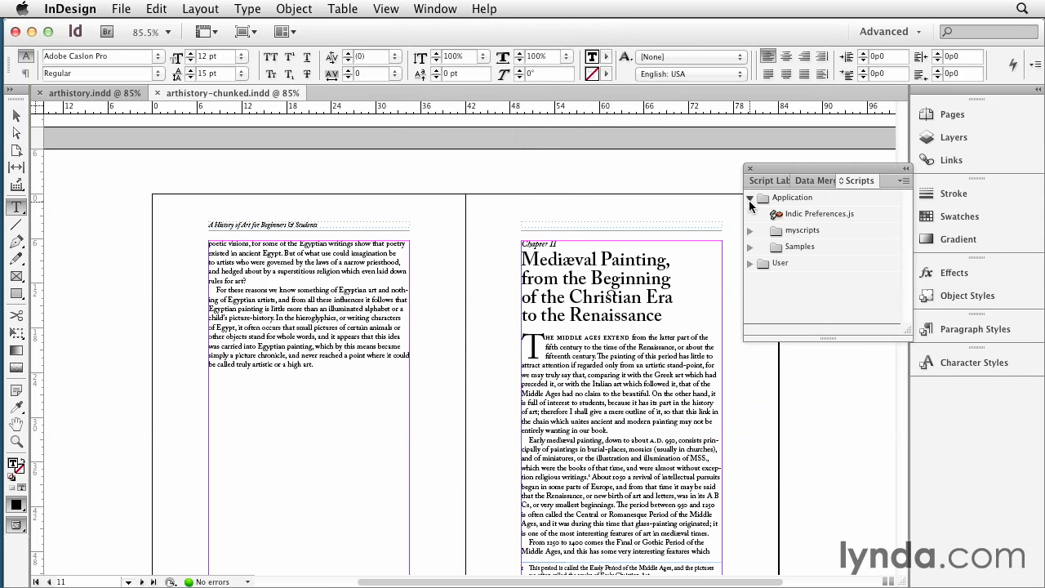
{"action": "left_click", "coordinate": [749, 230]}
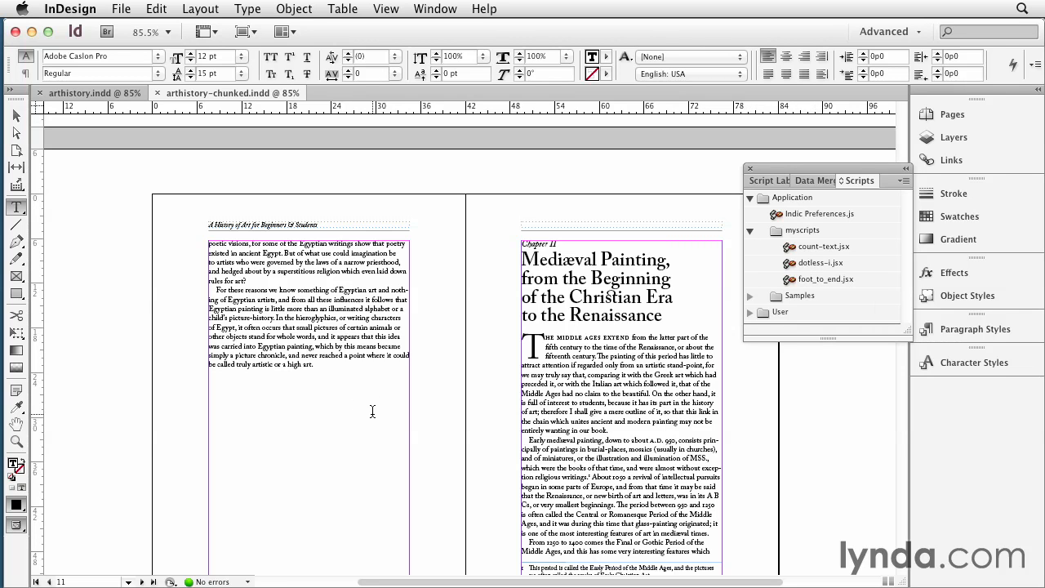
Examine how the Chapter I text frames are threaded across the spreads of arthistory-chunked.indd
{"action": "left_click", "coordinate": [16, 115]}
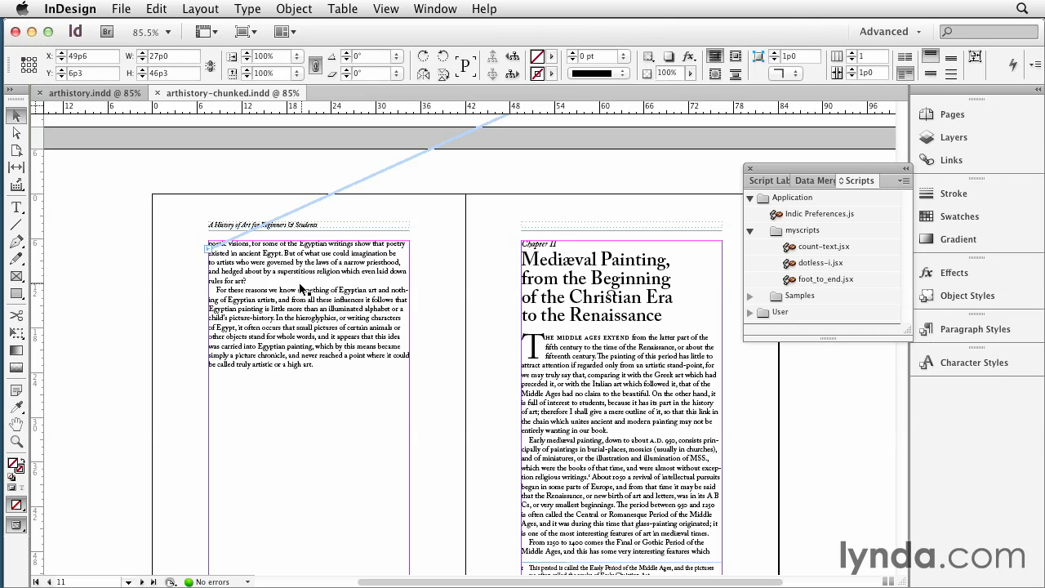
{"action": "left_click", "coordinate": [111, 250]}
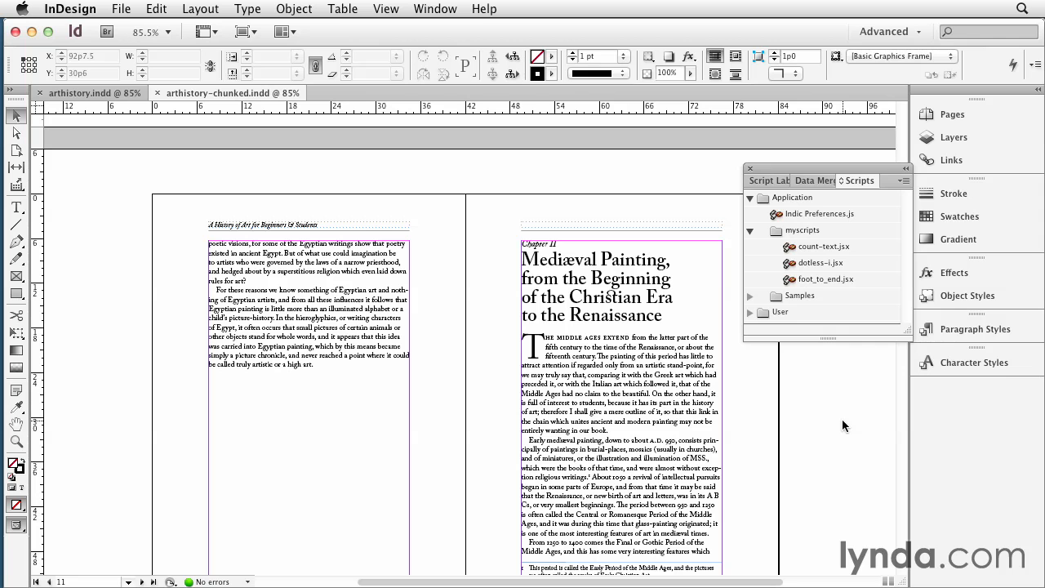
{"action": "left_click", "coordinate": [333, 331]}
{"action": "scroll", "coordinate": [342, 327], "scroll_direction": "up", "scroll_amount": 10}
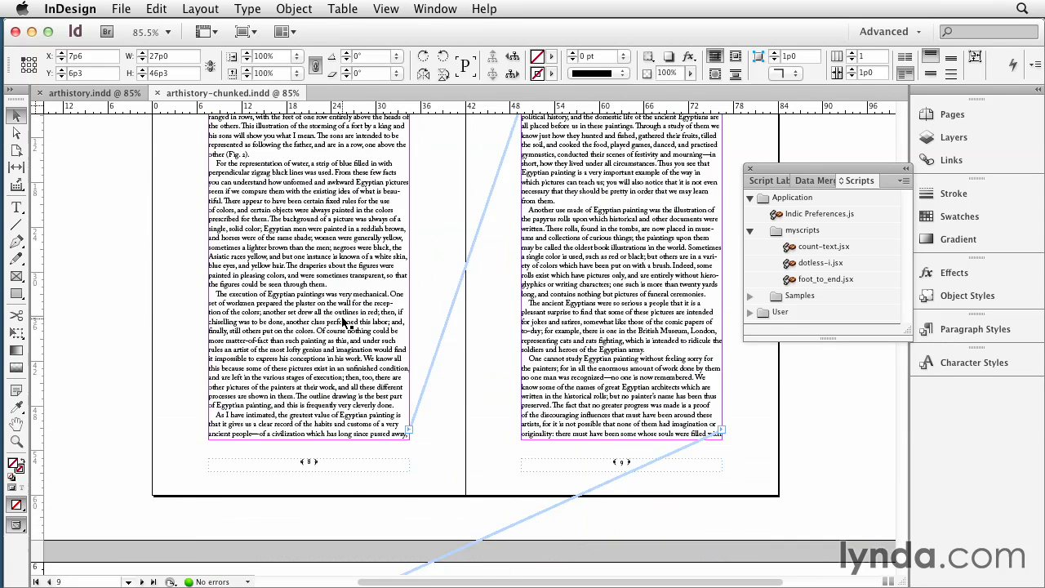
{"action": "scroll", "coordinate": [344, 324], "scroll_direction": "up", "scroll_amount": 3}
{"action": "key", "text": "super+minus"}
{"action": "key", "text": "super+minus"}
{"action": "key", "text": "super+minus"}
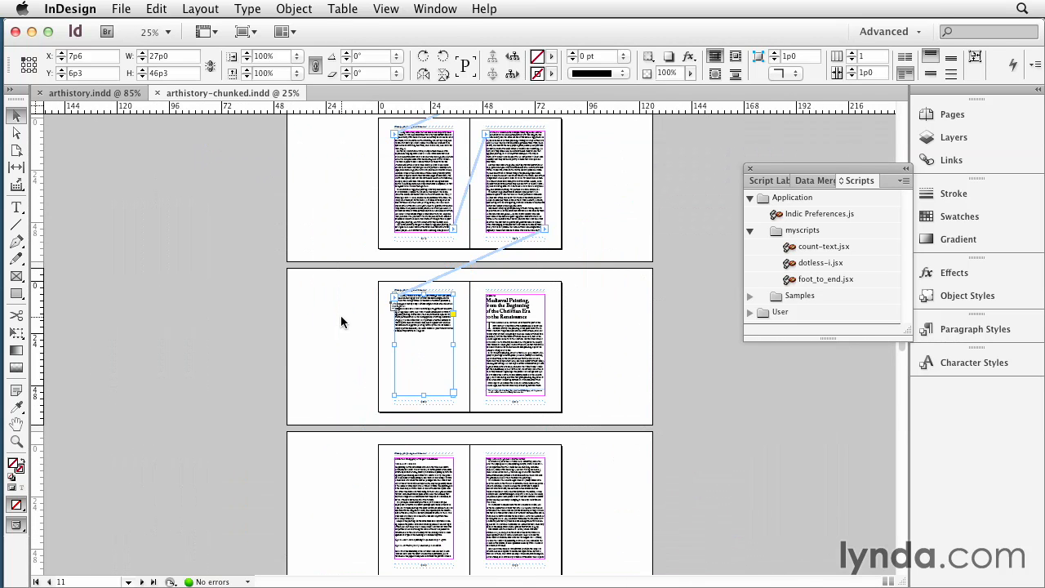
{"action": "scroll", "coordinate": [419, 399], "scroll_direction": "up", "scroll_amount": 8}
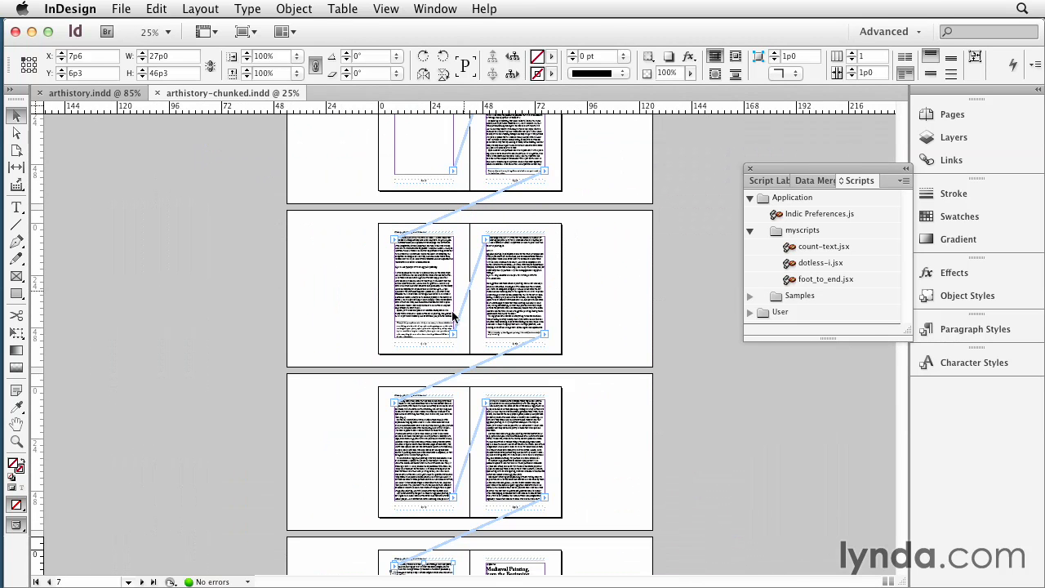
{"action": "scroll", "coordinate": [590, 462], "scroll_direction": "down", "scroll_amount": 3}
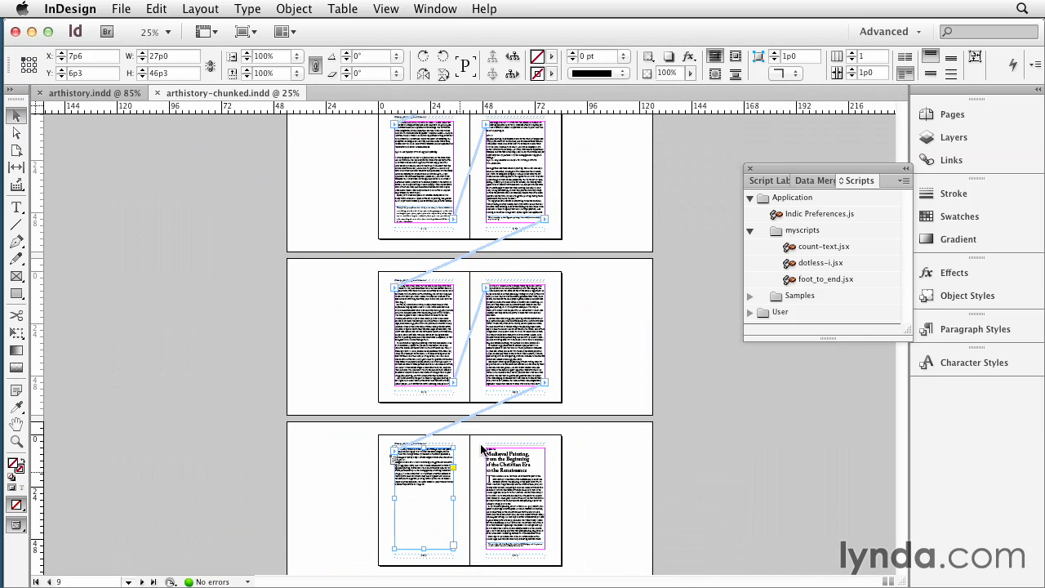
{"action": "scroll", "coordinate": [577, 349], "scroll_direction": "up", "scroll_amount": 8}
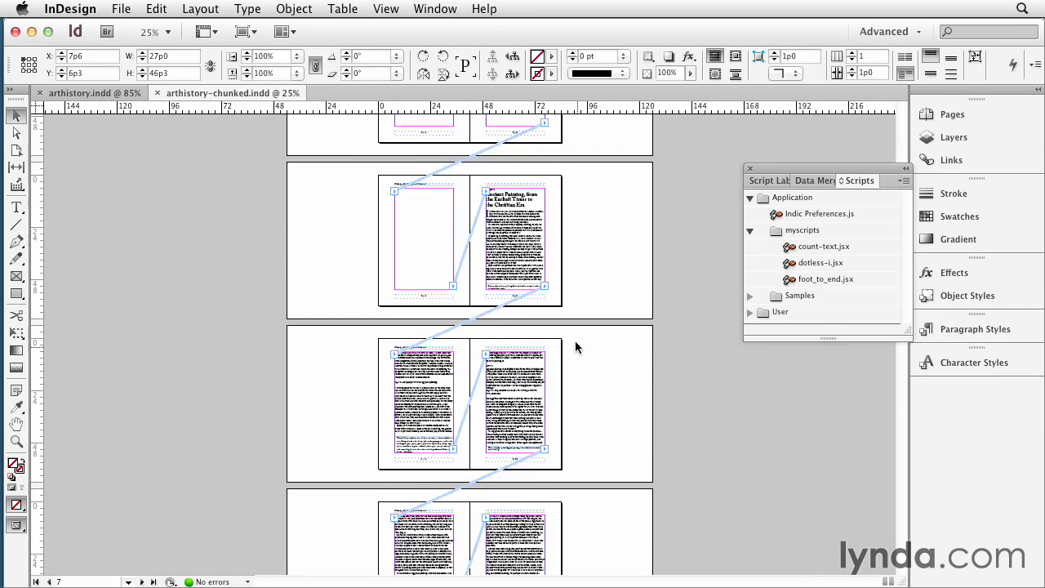
{"action": "scroll", "coordinate": [577, 352], "scroll_direction": "up", "scroll_amount": 2}
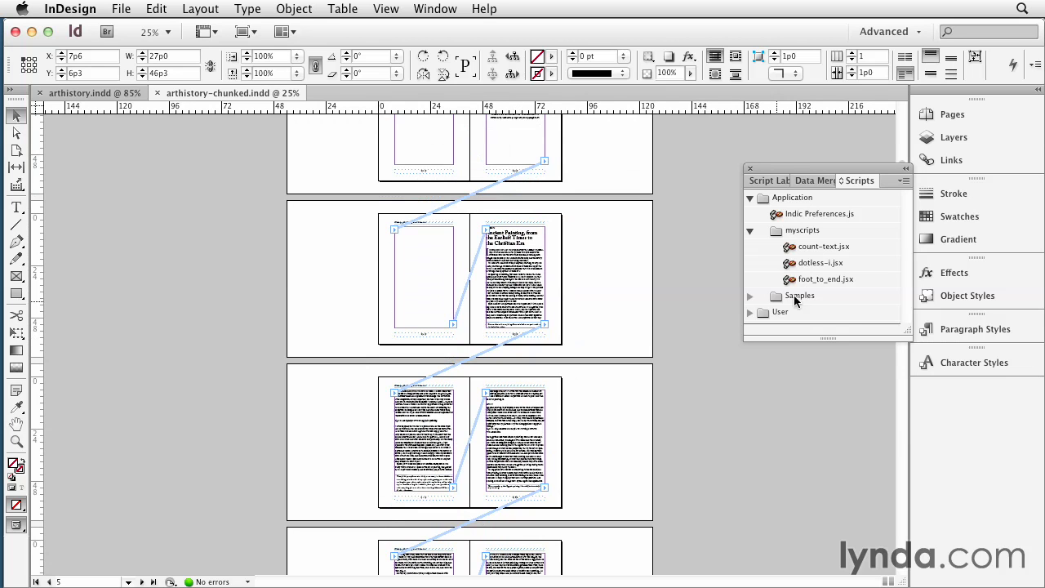
Run the foot_to_end.jsx script on arthistory-chunked.indd and view the notes at the end of Chapter I
{"action": "double_click", "coordinate": [825, 279]}
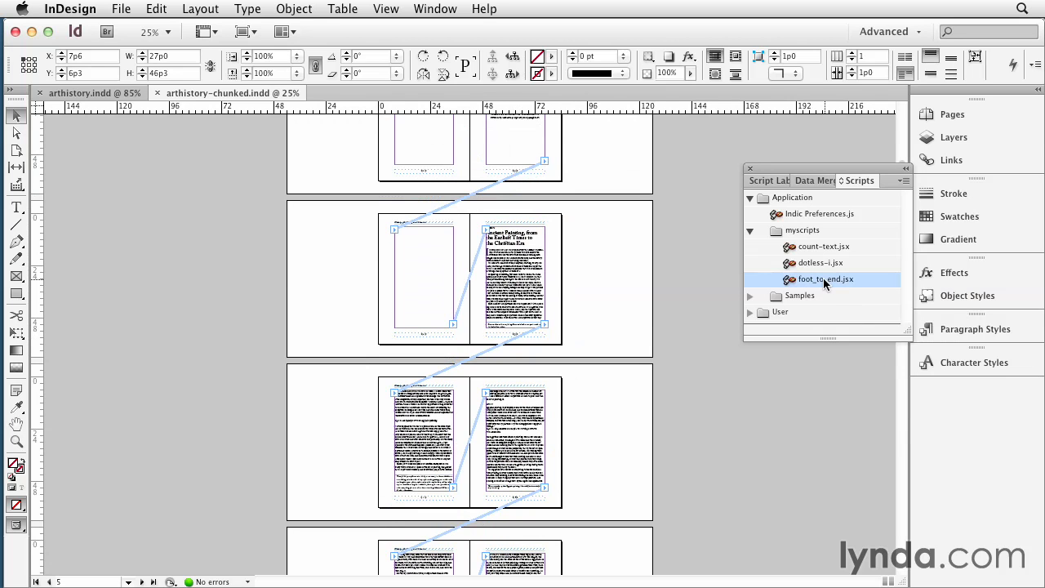
{"action": "double_click", "coordinate": [517, 325]}
{"action": "key", "text": "super+1"}
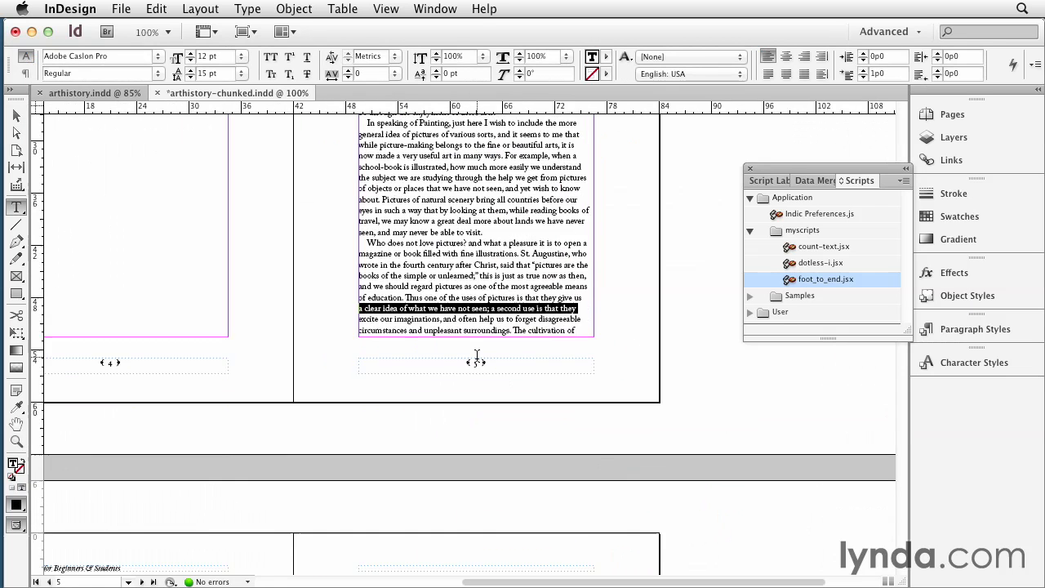
{"action": "scroll", "coordinate": [477, 356], "scroll_direction": "down", "scroll_amount": 20}
{"action": "scroll", "coordinate": [477, 357], "scroll_direction": "left", "scroll_amount": 2}
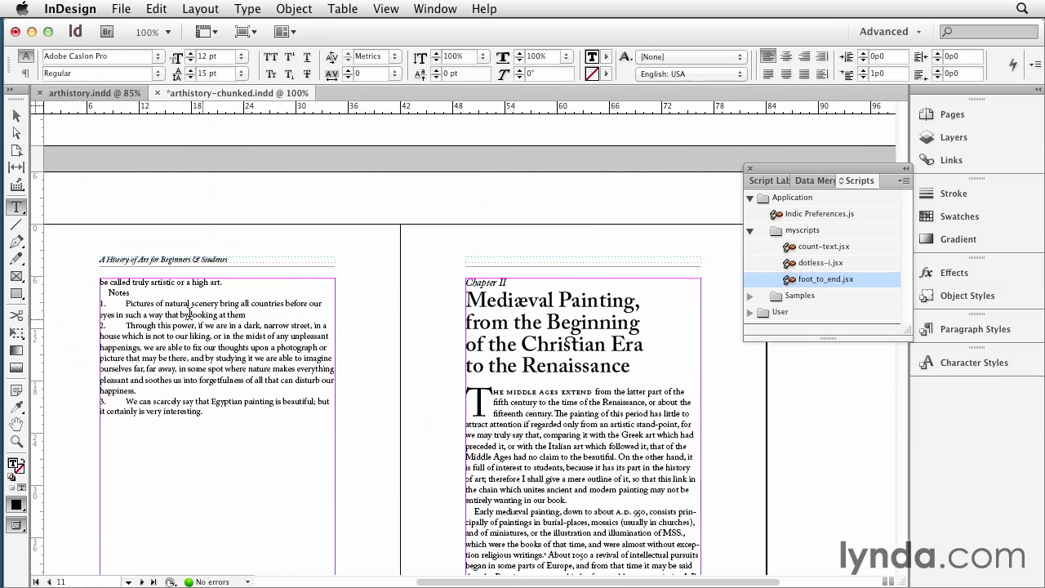
Show the Paragraph Styles panel, move the Scripts panel clear of it, and check the styles of the Notes heading and endnotes
{"action": "left_click", "coordinate": [131, 292]}
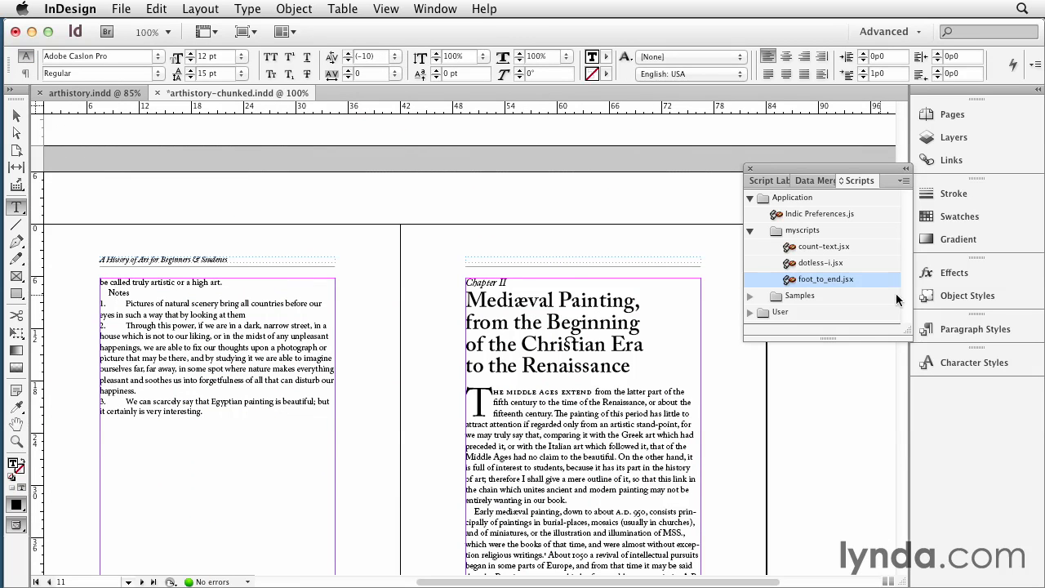
{"action": "left_click", "coordinate": [960, 329]}
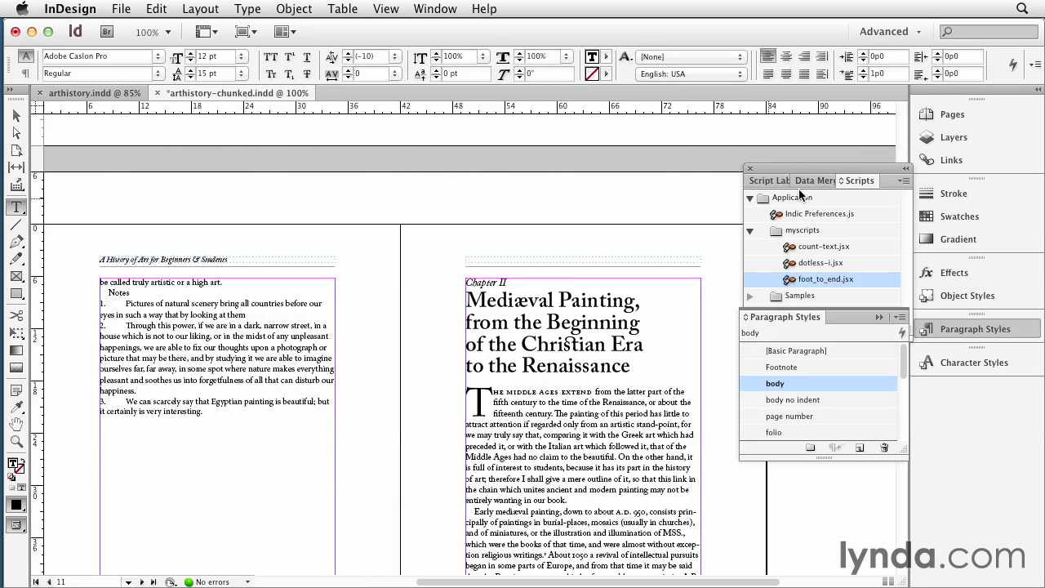
{"action": "left_click", "coordinate": [821, 170]}
{"action": "left_click_drag", "start_coordinate": [821, 169], "coordinate": [807, 115]}
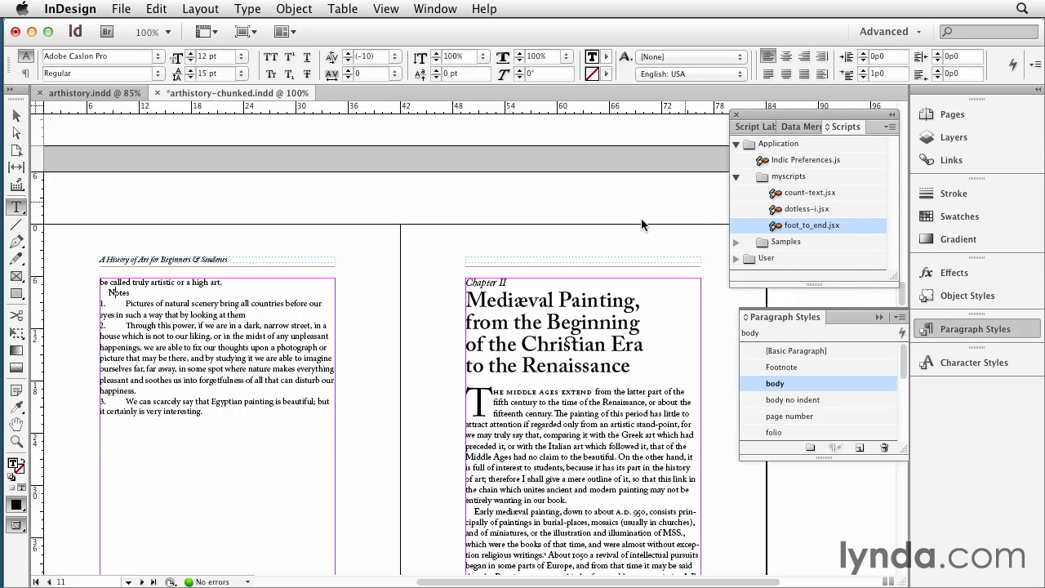
{"action": "left_click", "coordinate": [159, 302]}
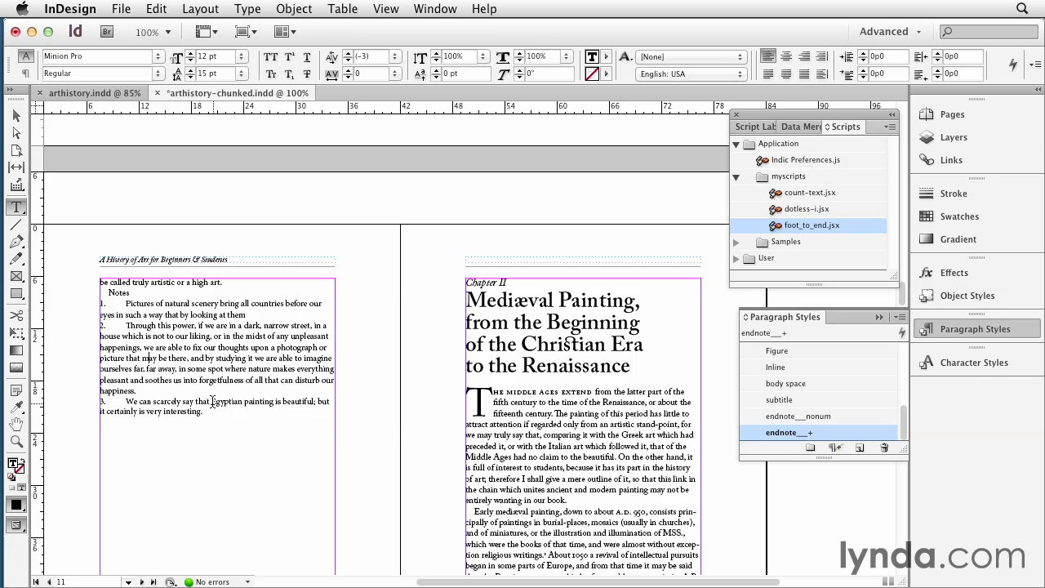
{"action": "left_click", "coordinate": [600, 430]}
Examine the endnote paragraphs in the Story Editor, starting from the first note, and close the editor
{"action": "left_click_drag", "start_coordinate": [167, 314], "coordinate": [102, 300]}
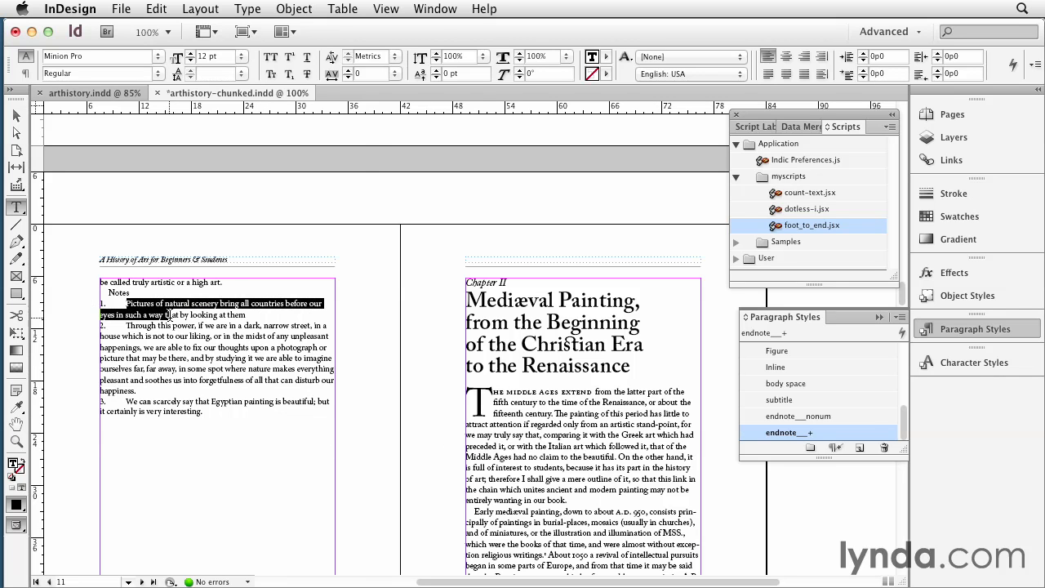
{"action": "left_click", "coordinate": [156, 8]}
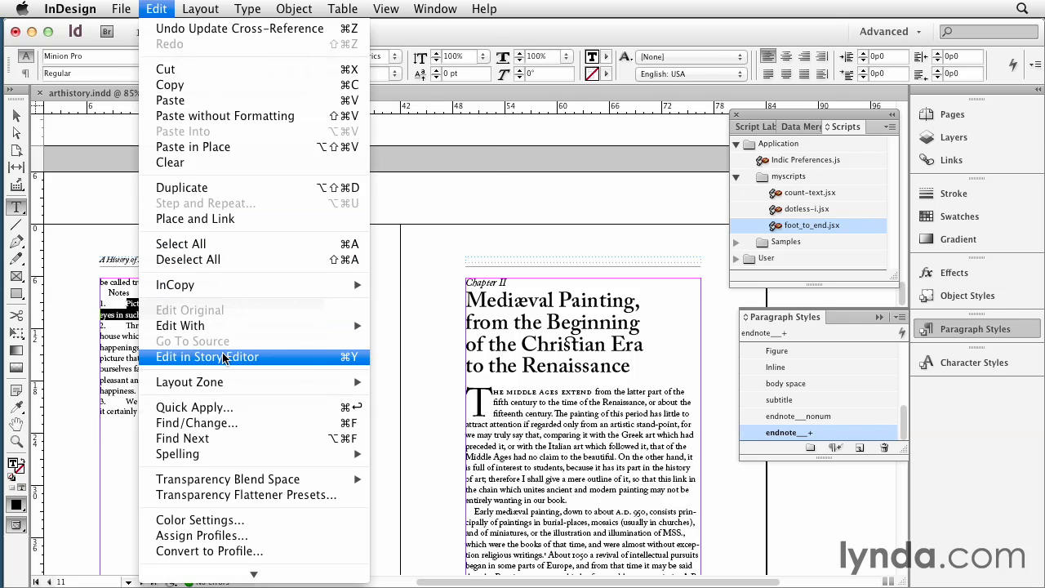
{"action": "left_click", "coordinate": [326, 356]}
{"action": "left_click_drag", "start_coordinate": [151, 111], "coordinate": [317, 109]}
{"action": "scroll", "coordinate": [346, 349], "scroll_direction": "down", "scroll_amount": 5}
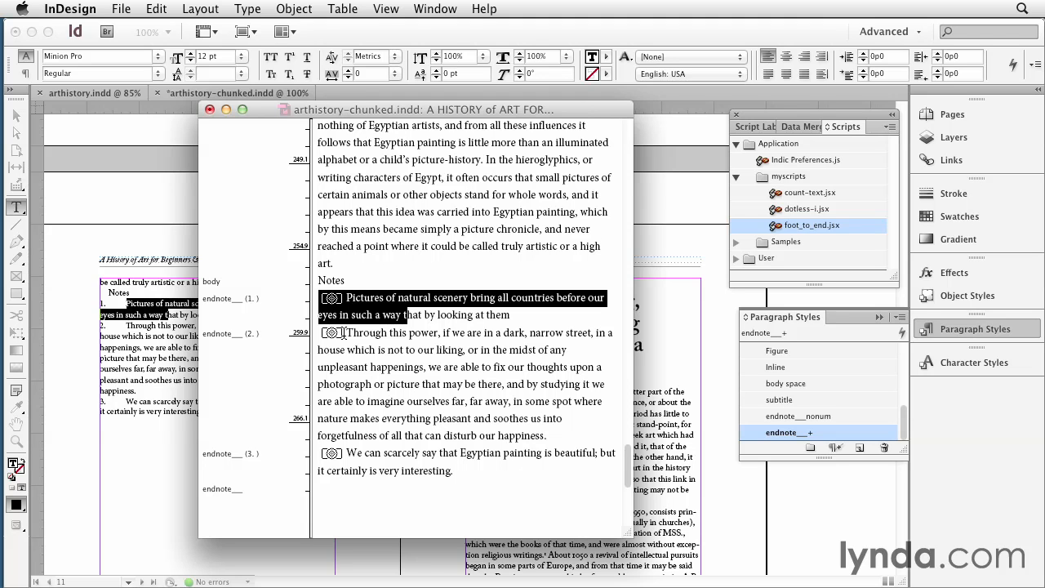
{"action": "left_click", "coordinate": [209, 110]}
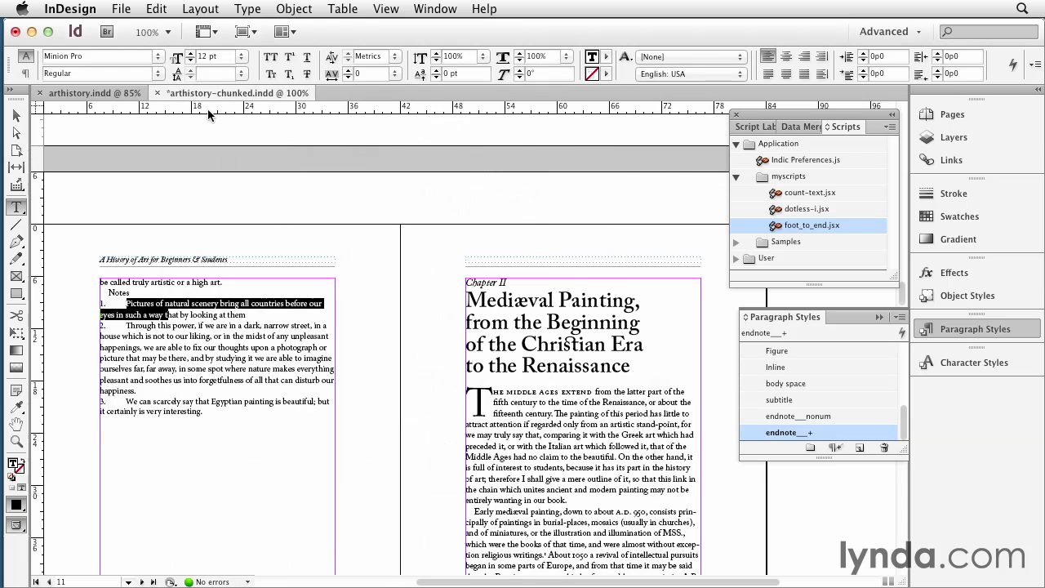
Show the Cross-References panel and go to the source of cross-reference 1
{"action": "left_click", "coordinate": [434, 8]}
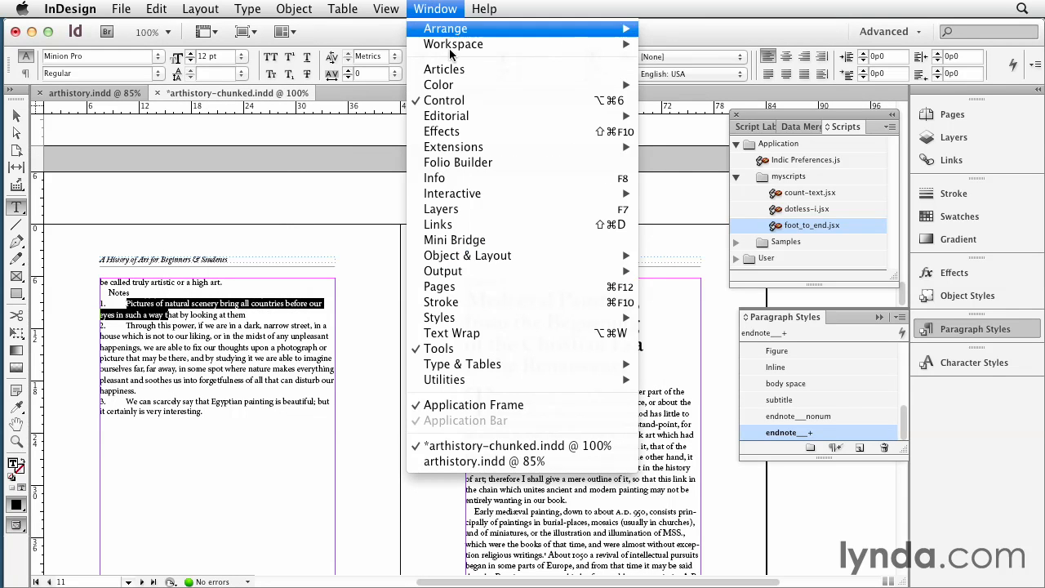
{"action": "mouse_move", "coordinate": [479, 363]}
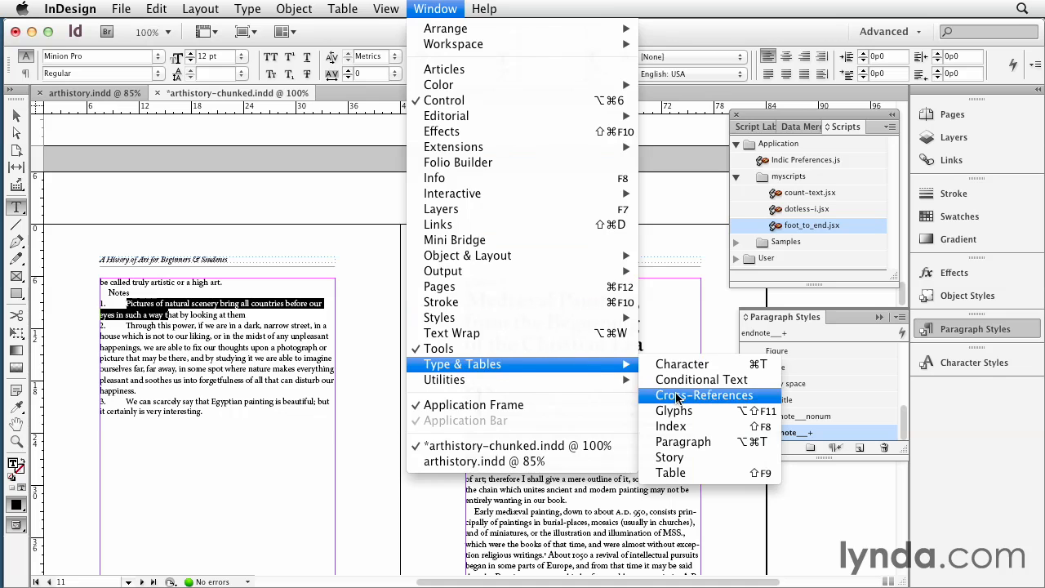
{"action": "left_click", "coordinate": [676, 398]}
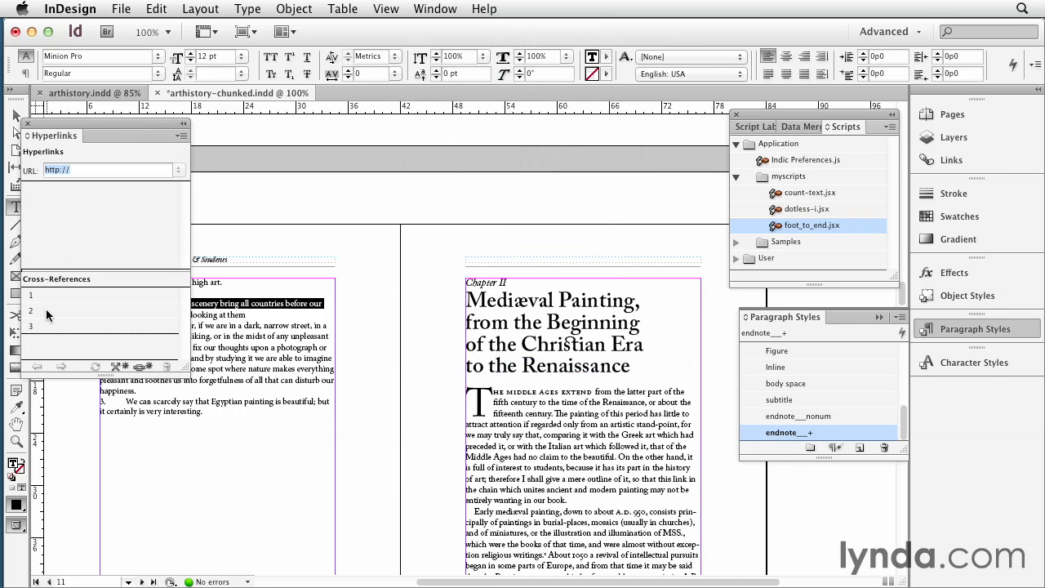
{"action": "left_click", "coordinate": [49, 293]}
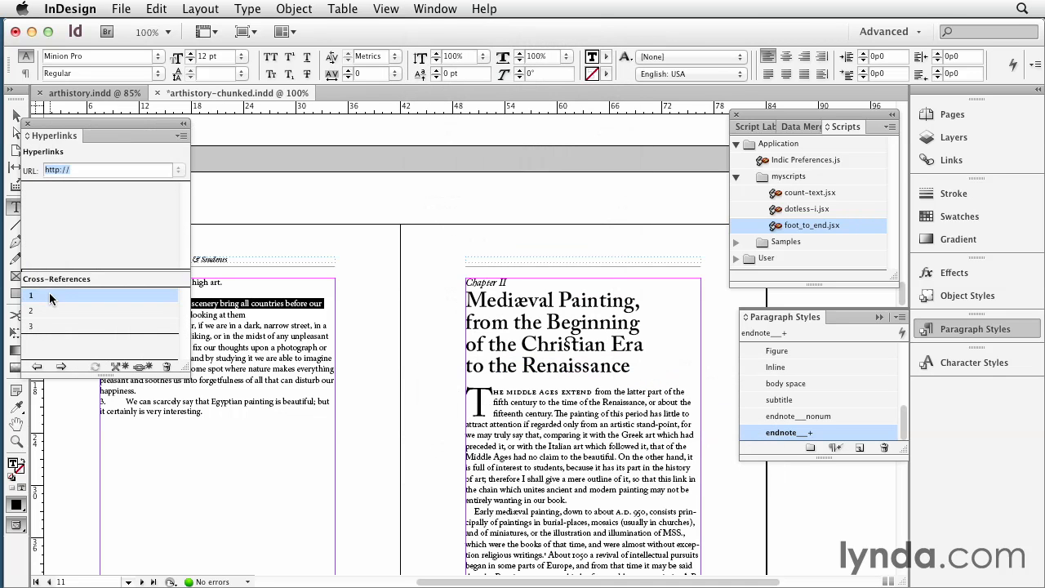
{"action": "left_click", "coordinate": [37, 368]}
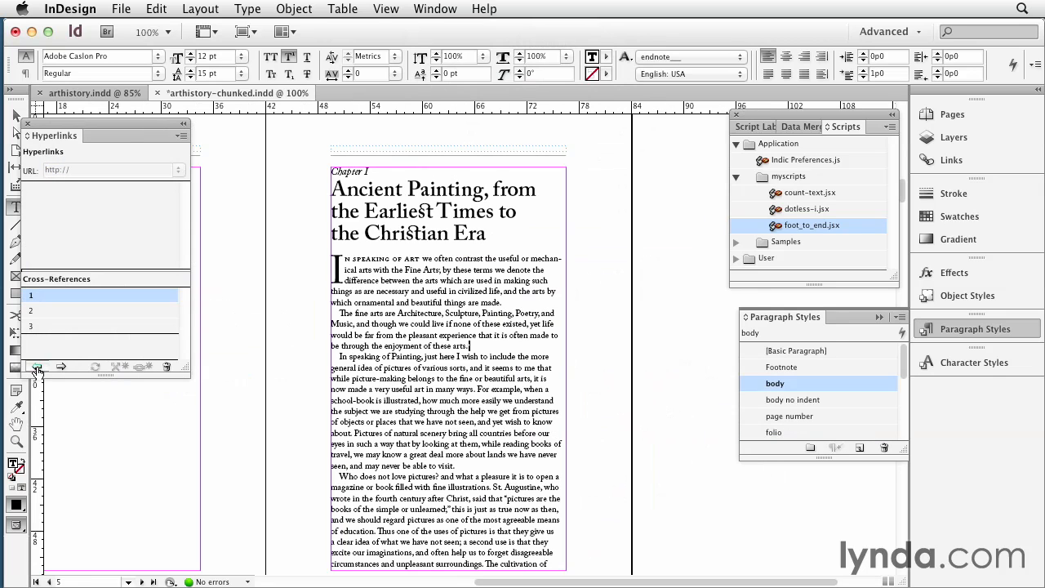
Inspect the reference 1 marker in the body text up close and in the Story Editor, and return to the full spread
{"action": "key", "text": "super+equal"}
{"action": "key", "text": "super+equal"}
{"action": "key", "text": "super+equal"}
{"action": "key", "text": "super+equal"}
{"action": "key", "text": "super+equal"}
{"action": "key", "text": "super+equal"}
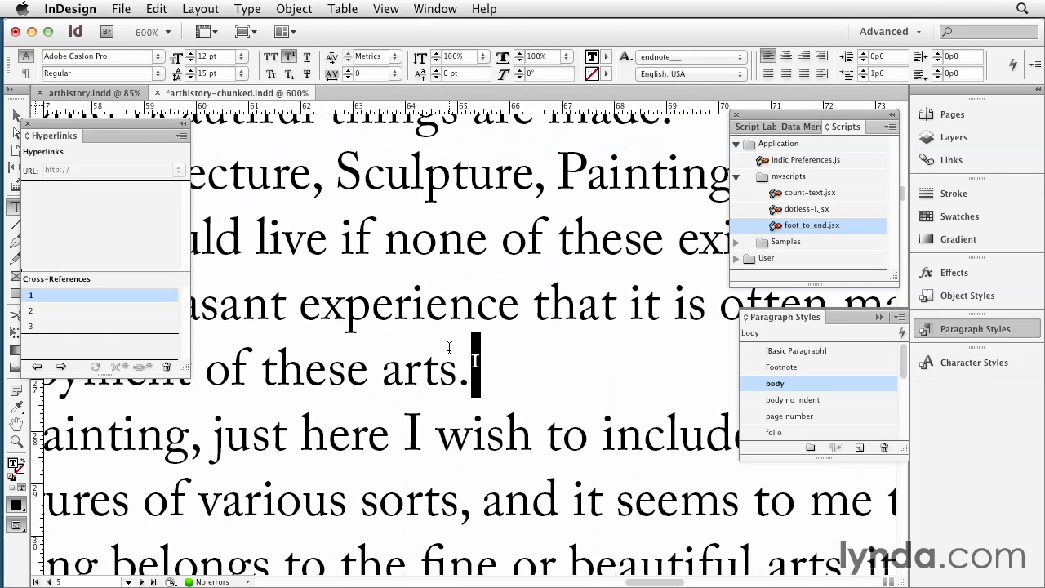
{"action": "key", "text": "super+y"}
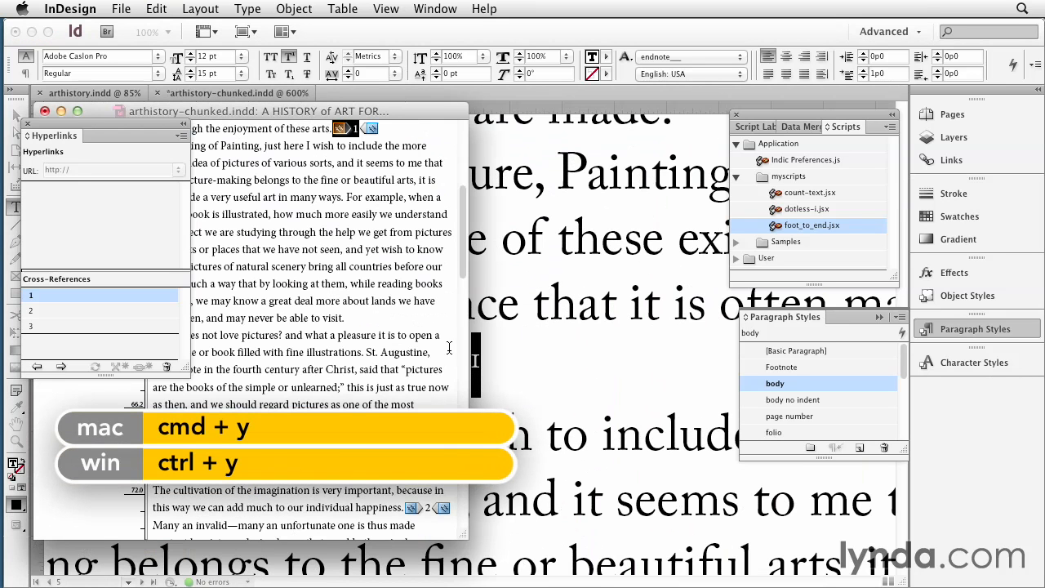
{"action": "left_click", "coordinate": [351, 128]}
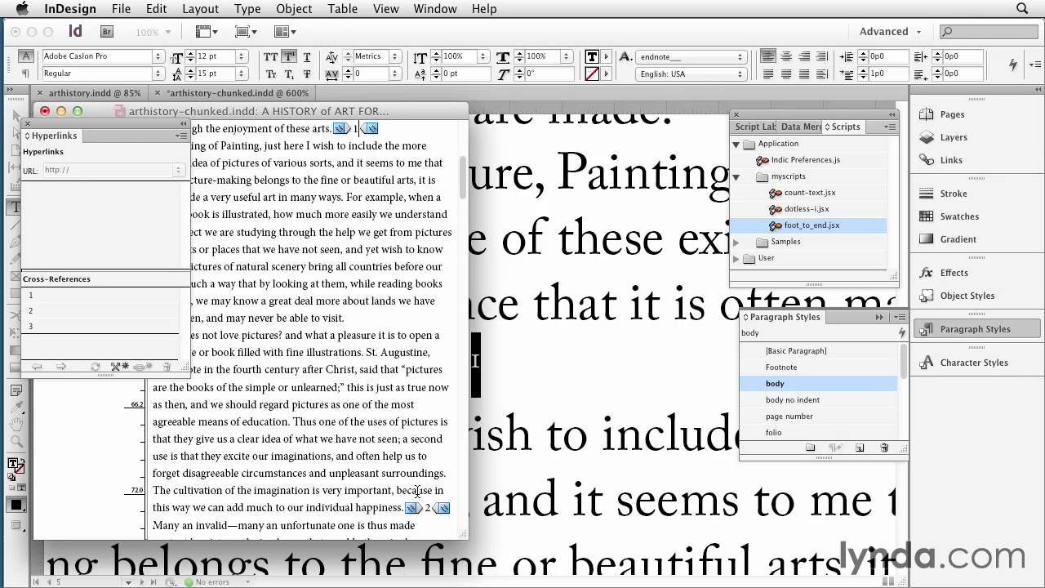
{"action": "left_click", "coordinate": [45, 111]}
{"action": "key", "text": "super+alt+0"}
Move the Hyperlinks panel clear of the tools and examine how the text is threaded across all chapters in arthistory.indd
{"action": "left_click_drag", "start_coordinate": [126, 123], "coordinate": [665, 231]}
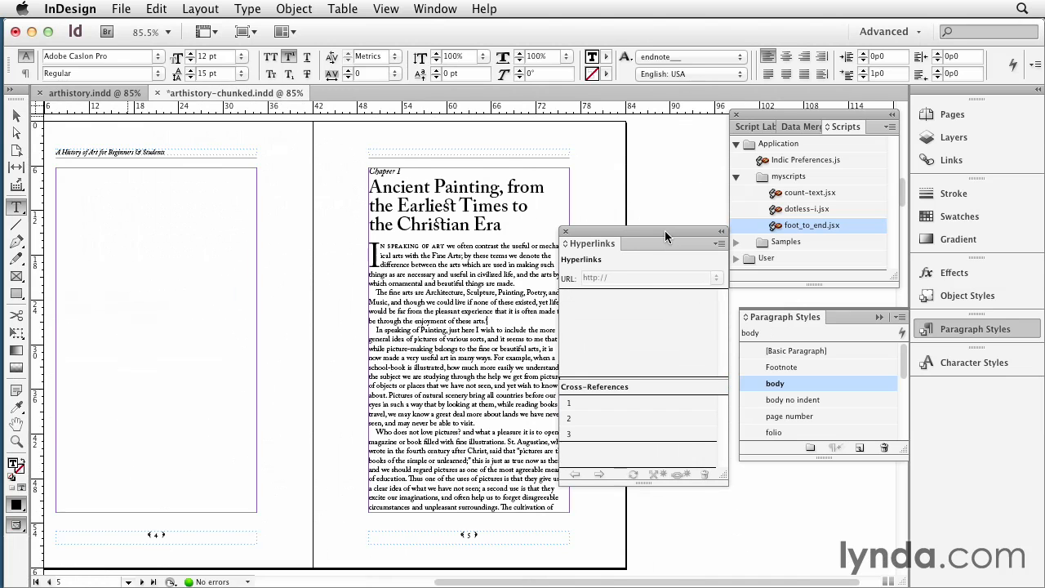
{"action": "left_click", "coordinate": [74, 94]}
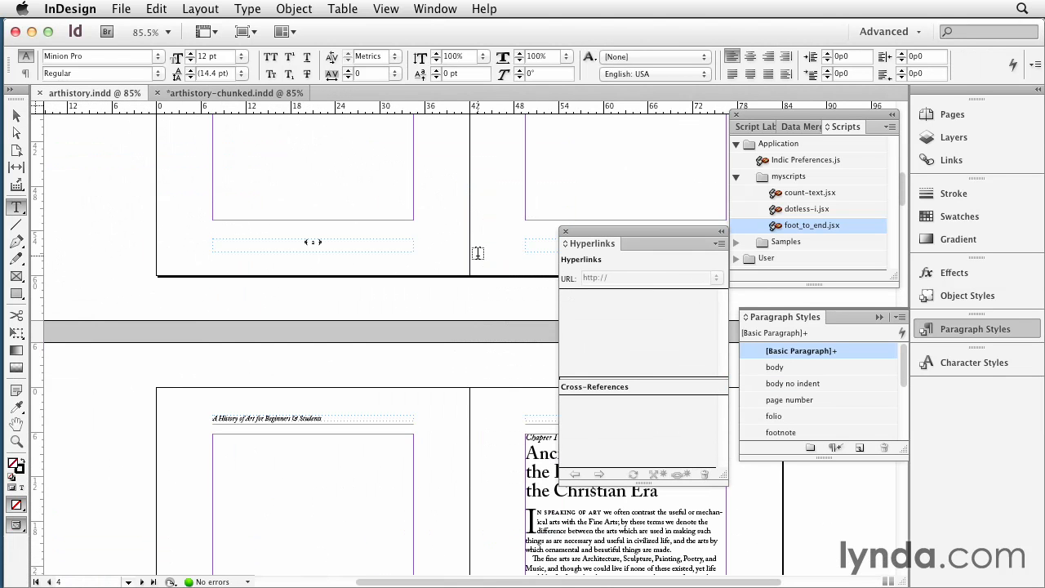
{"action": "left_click", "coordinate": [16, 117]}
{"action": "left_click", "coordinate": [538, 516]}
{"action": "key", "text": "super+minus"}
{"action": "key", "text": "super+minus"}
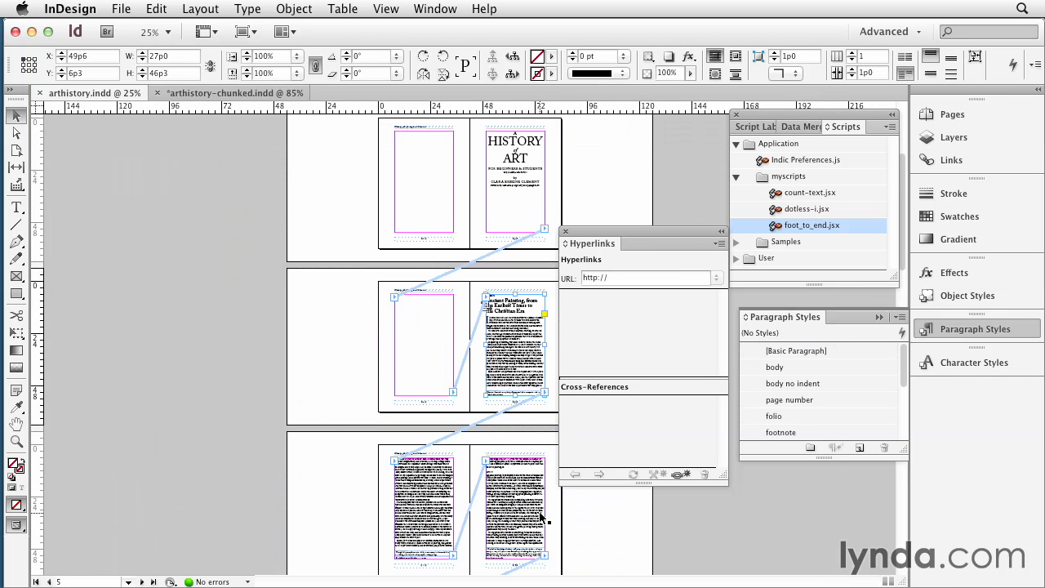
{"action": "scroll", "coordinate": [432, 502], "scroll_direction": "down", "scroll_amount": 15}
{"action": "scroll", "coordinate": [418, 497], "scroll_direction": "down", "scroll_amount": 20}
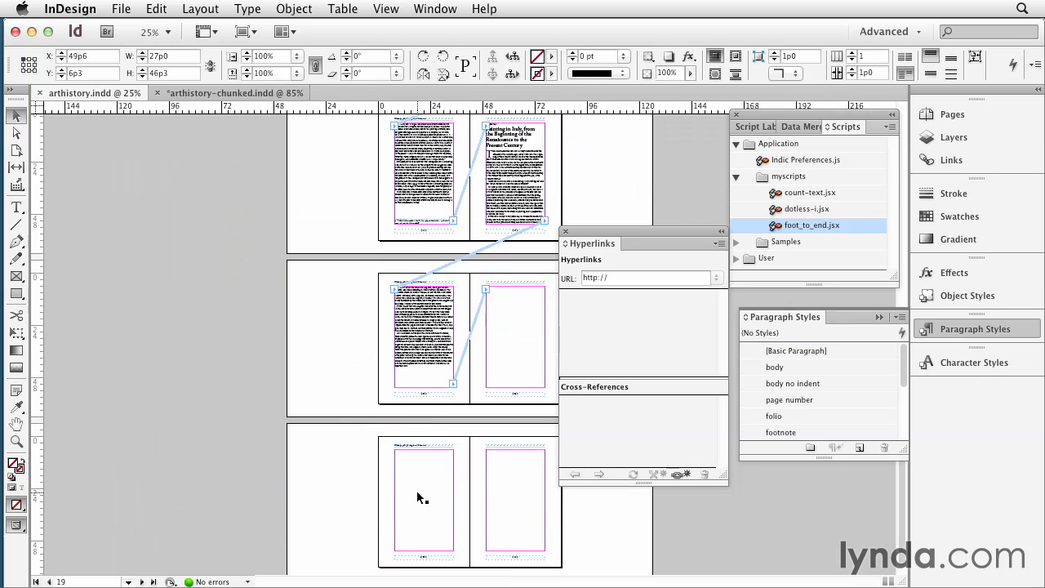
{"action": "scroll", "coordinate": [417, 491], "scroll_direction": "up", "scroll_amount": 5}
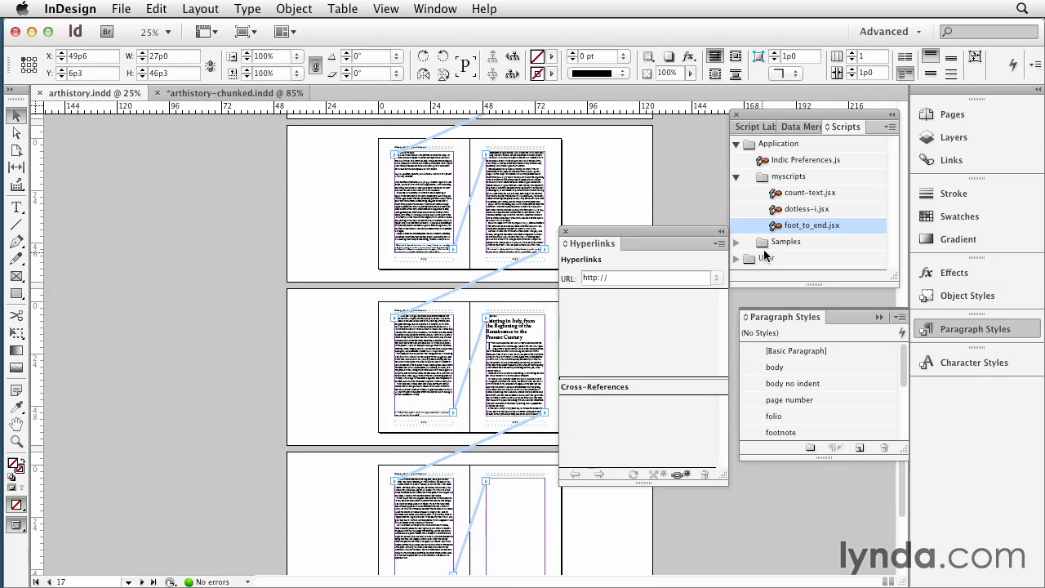
Run the foot_to_end.jsx script on arthistory.indd with nothing selected and view the notes at the end of the story
{"action": "left_click", "coordinate": [624, 200]}
{"action": "double_click", "coordinate": [812, 229]}
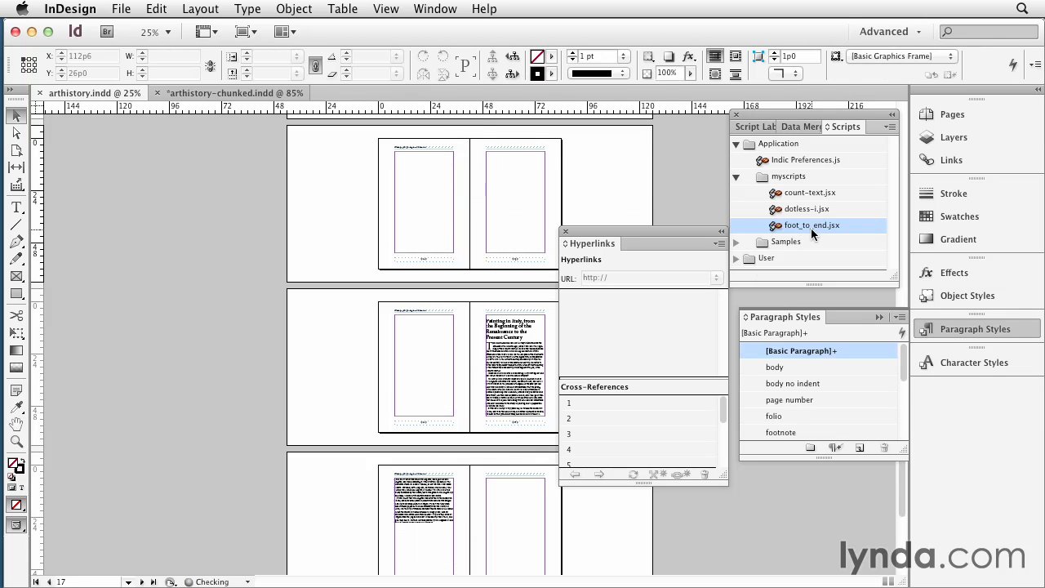
{"action": "double_click", "coordinate": [437, 500]}
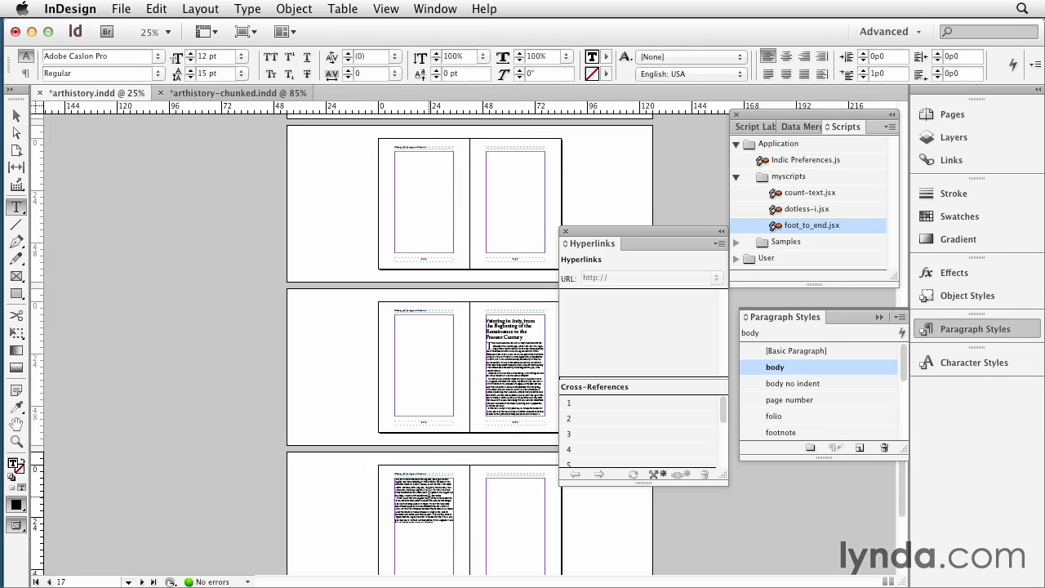
{"action": "key", "text": "super+1"}
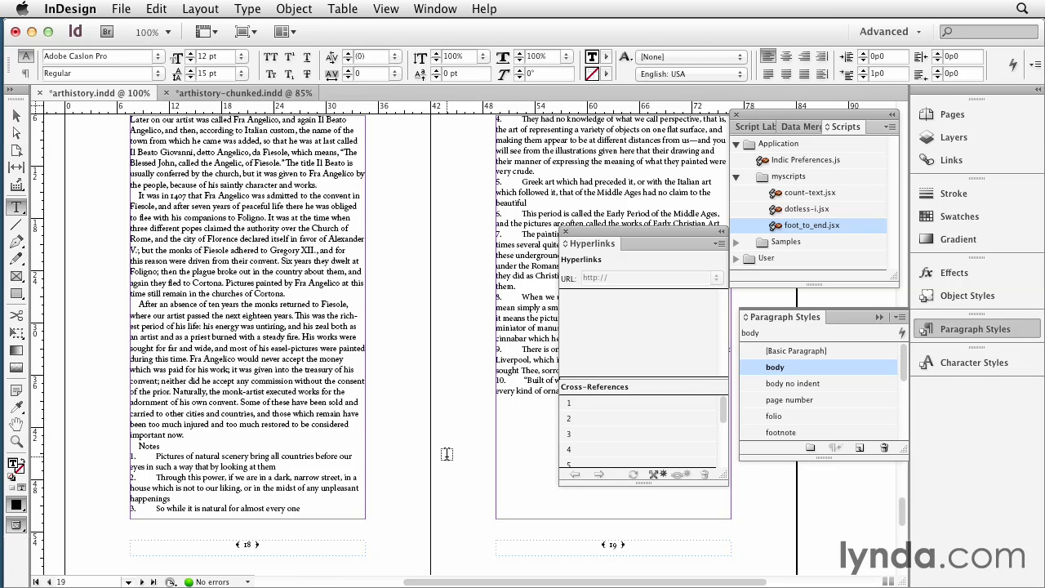